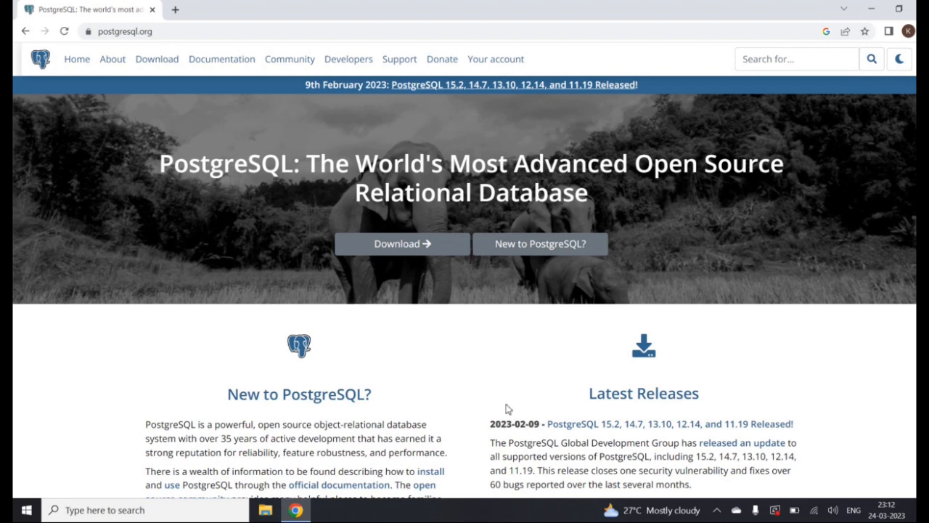
Download the PostgreSQL 15.2 installer for Windows x86-64 from the EDB download page linked on the PostgreSQL website.
{"action": "left_click", "coordinate": [164, 65]}
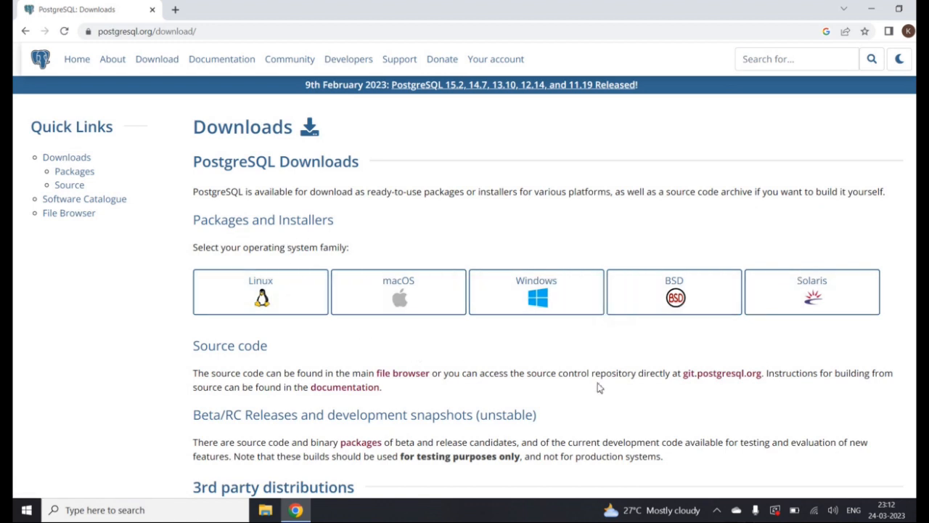
{"action": "left_click", "coordinate": [537, 299]}
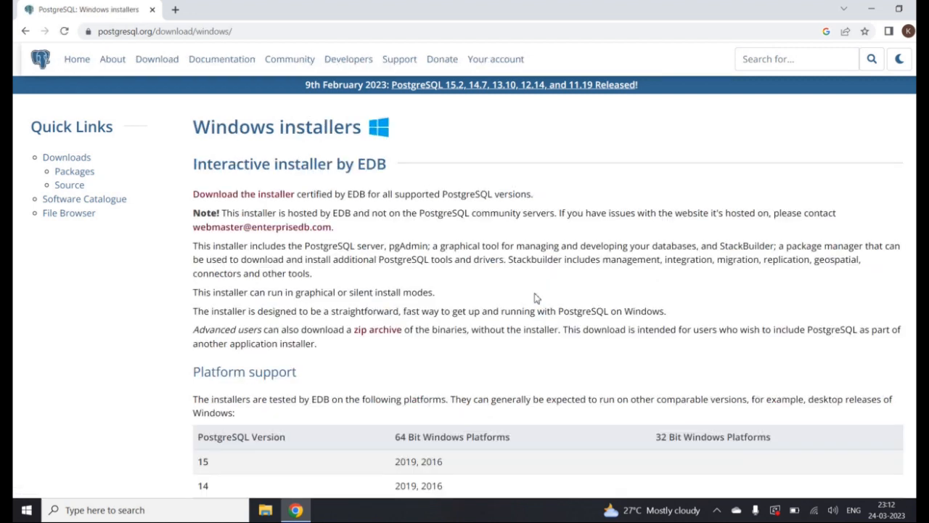
{"action": "left_click", "coordinate": [266, 196]}
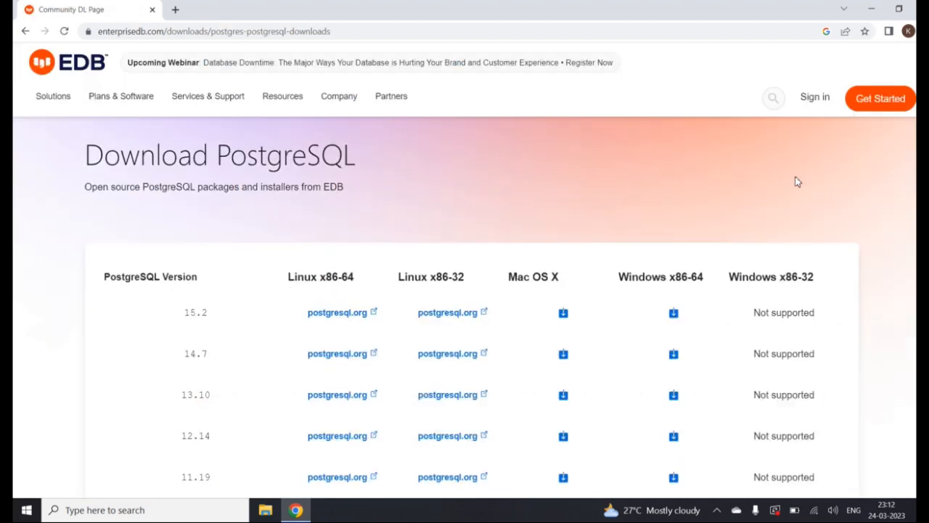
{"action": "scroll", "coordinate": [797, 182], "scroll_direction": "down", "scroll_amount": 3}
{"action": "scroll", "coordinate": [797, 182], "scroll_direction": "up", "scroll_amount": 3}
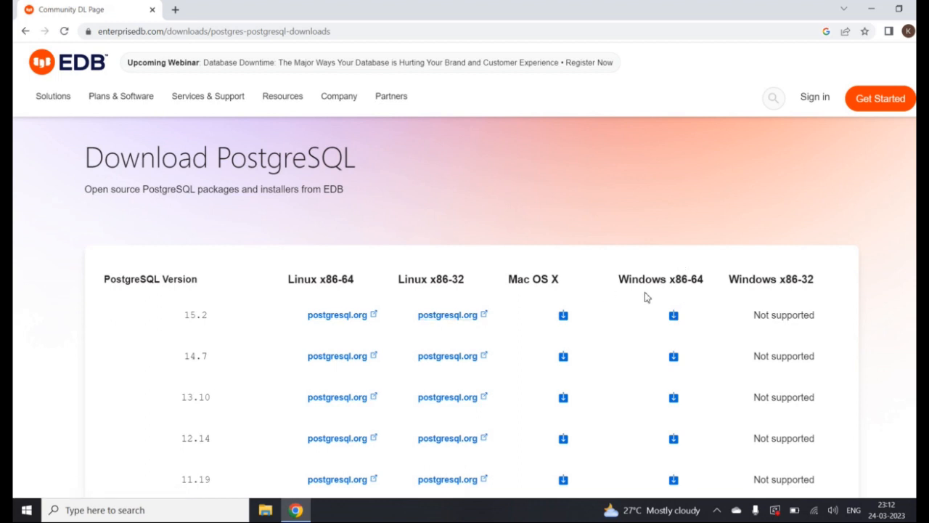
{"action": "left_click", "coordinate": [674, 316]}
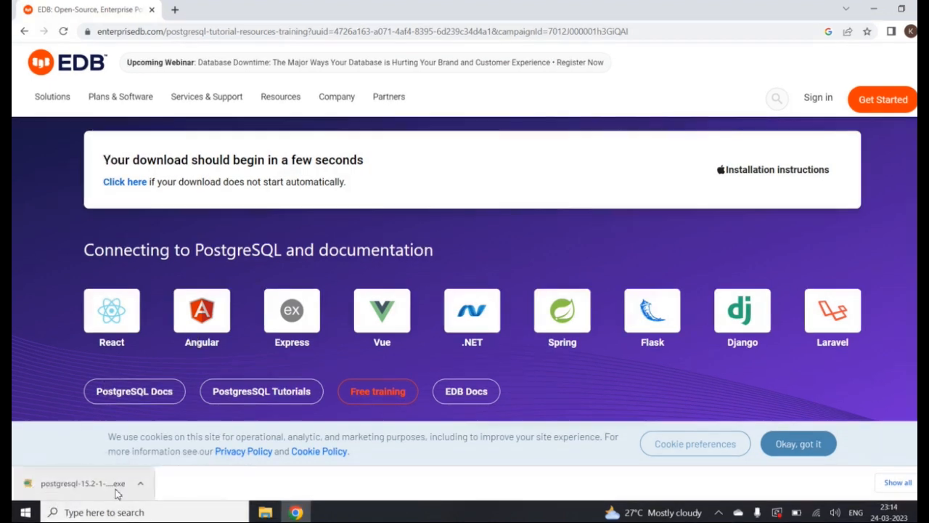
Launch the downloaded PostgreSQL 15.2 installer and accept the default installation directory in the setup wizard.
{"action": "left_click", "coordinate": [75, 484]}
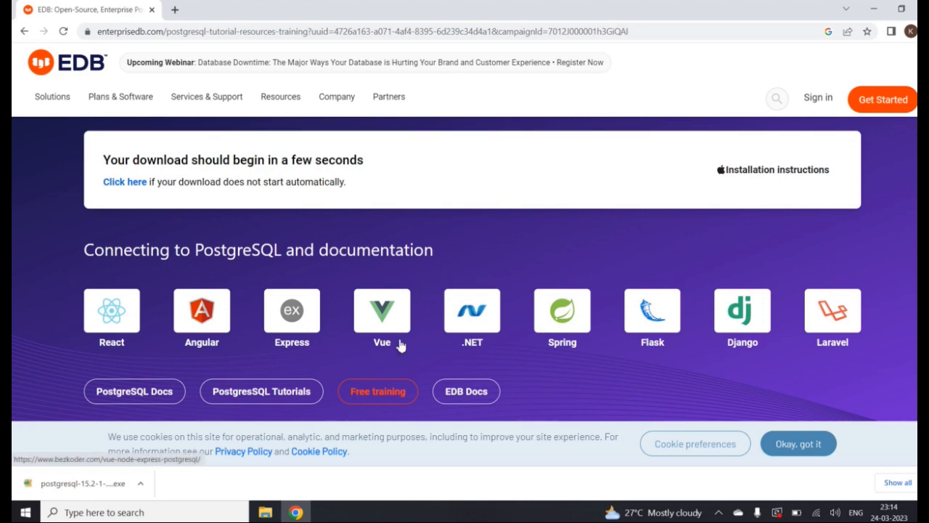
{"action": "left_click", "coordinate": [875, 10]}
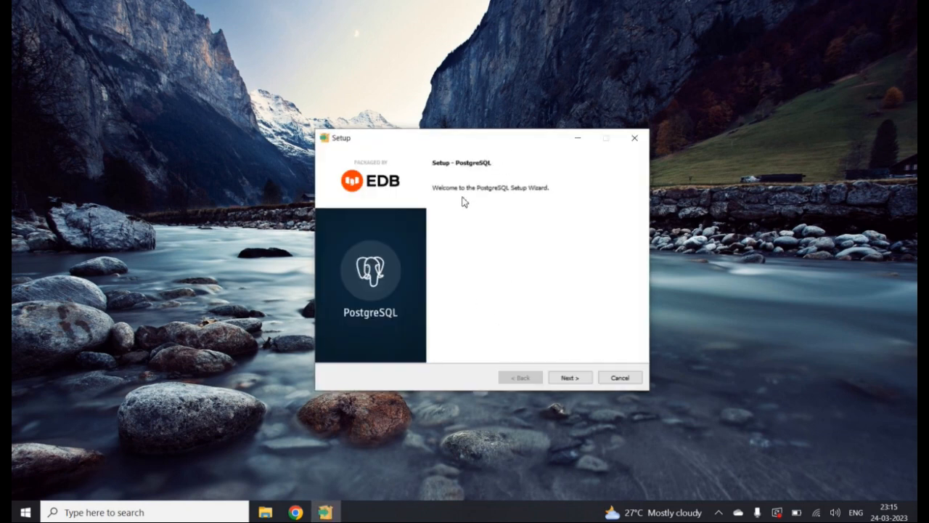
{"action": "left_click", "coordinate": [570, 378]}
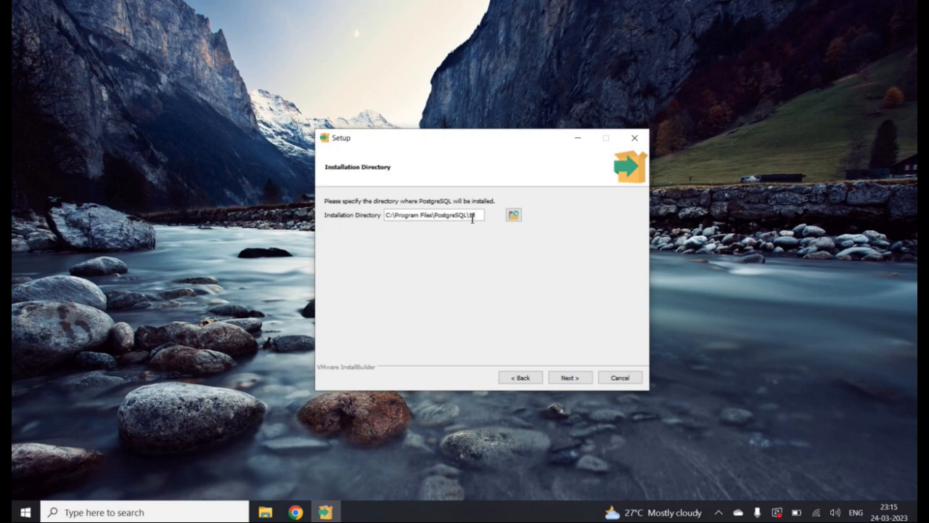
{"action": "left_click", "coordinate": [570, 378]}
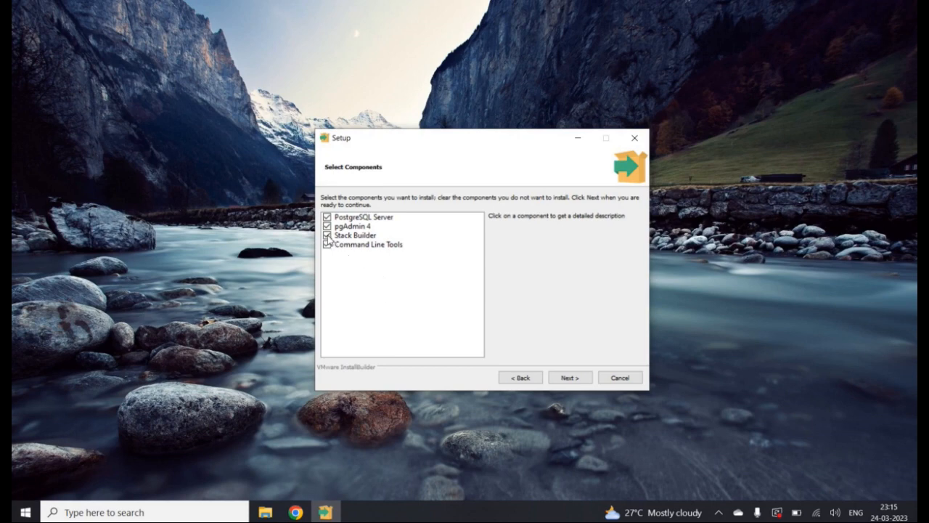
Keep all four components and the default data directory, and run the PostgreSQL installation through to the end of the wizard.
{"action": "left_click", "coordinate": [565, 378]}
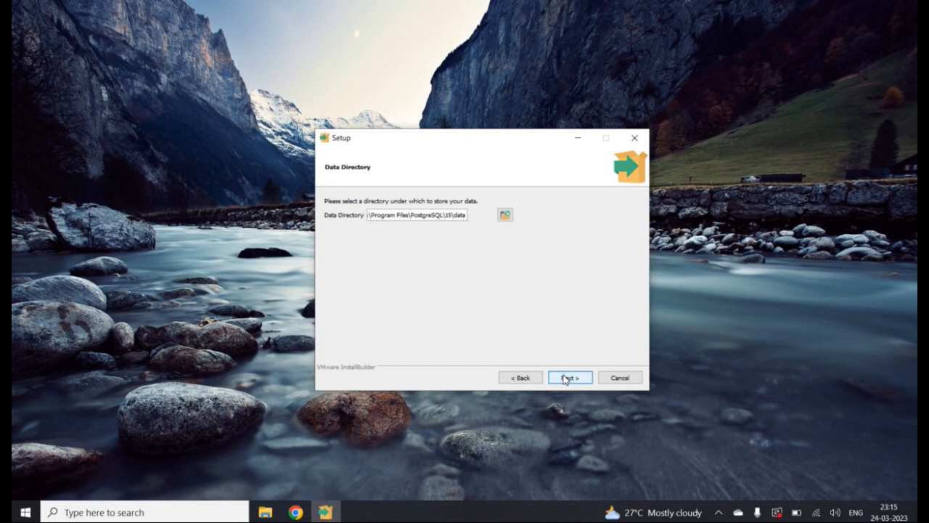
{"action": "left_click", "coordinate": [565, 378]}
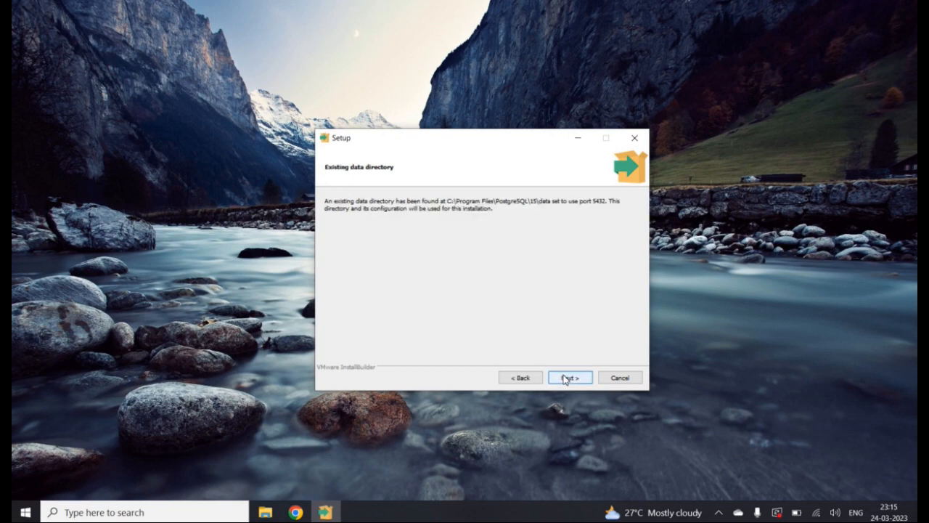
{"action": "left_click", "coordinate": [566, 378]}
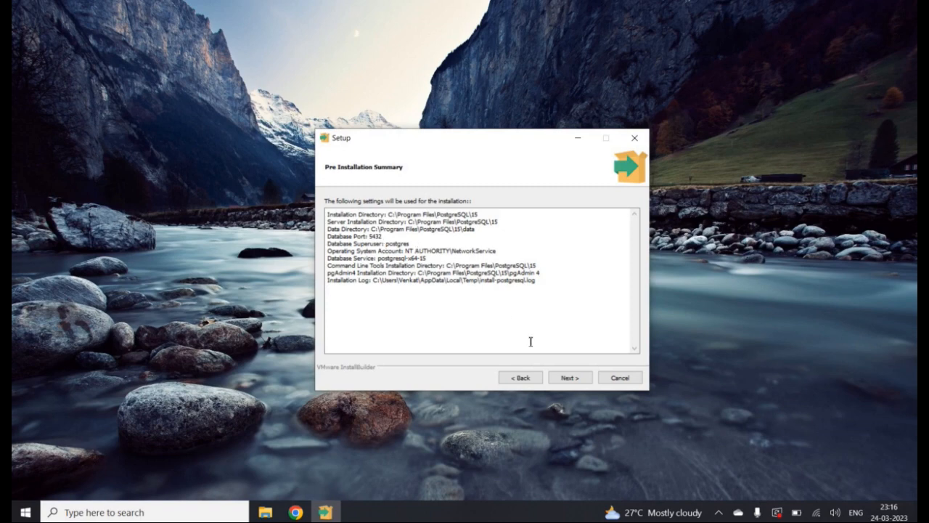
{"action": "left_click", "coordinate": [570, 379]}
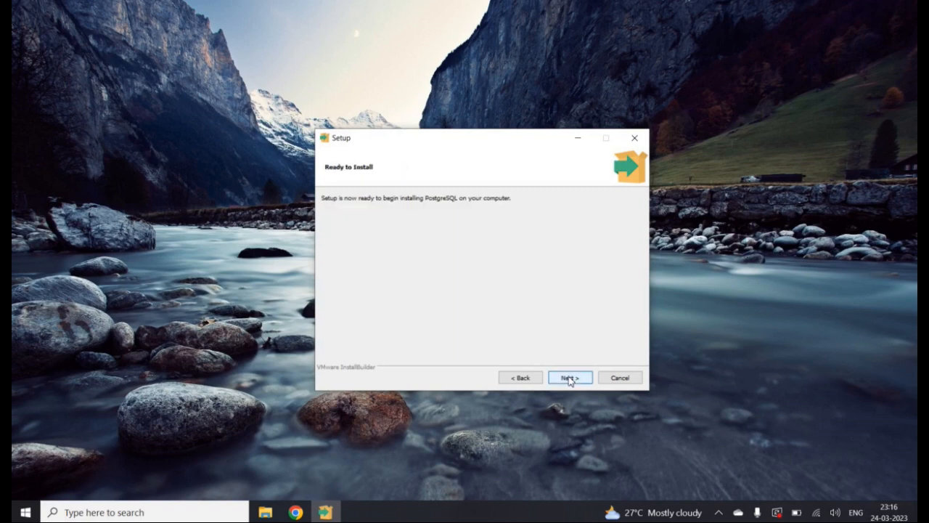
{"action": "left_click", "coordinate": [570, 379]}
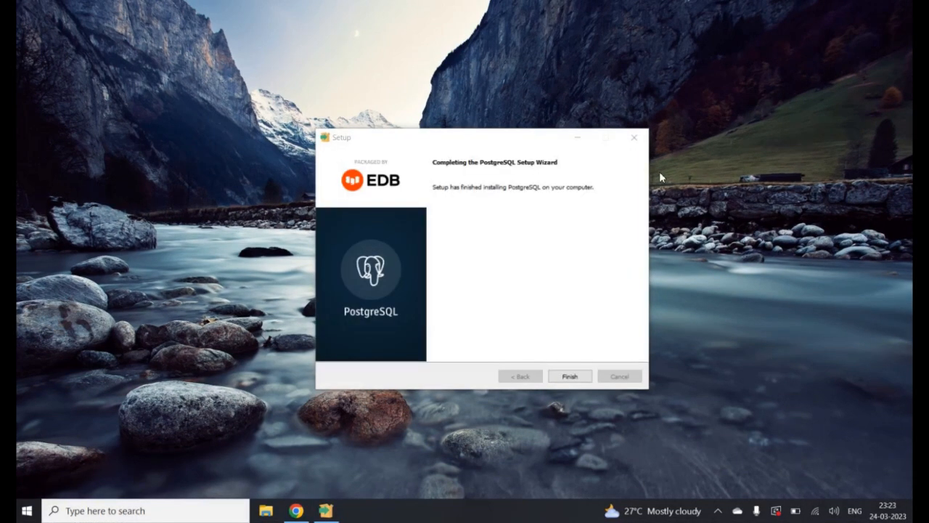
{"action": "left_click", "coordinate": [568, 378]}
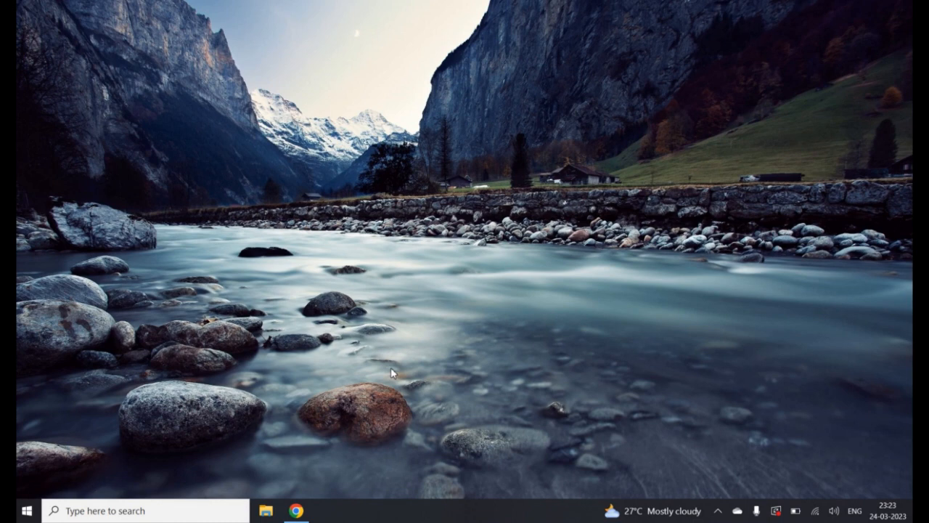
Search Windows for pgadmin and launch the pgAdmin 4 app.
{"action": "left_click", "coordinate": [173, 511]}
{"action": "type", "text": "pgadmin"}
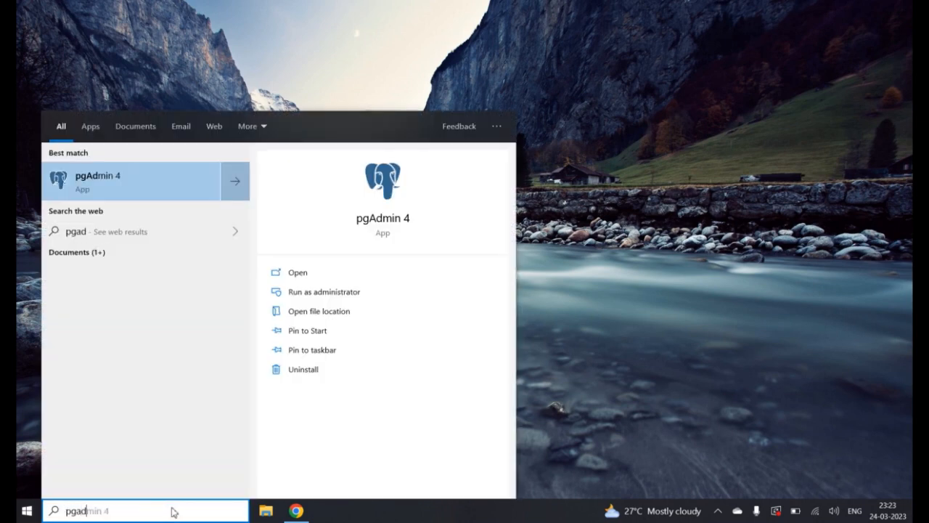
{"action": "left_click", "coordinate": [149, 175]}
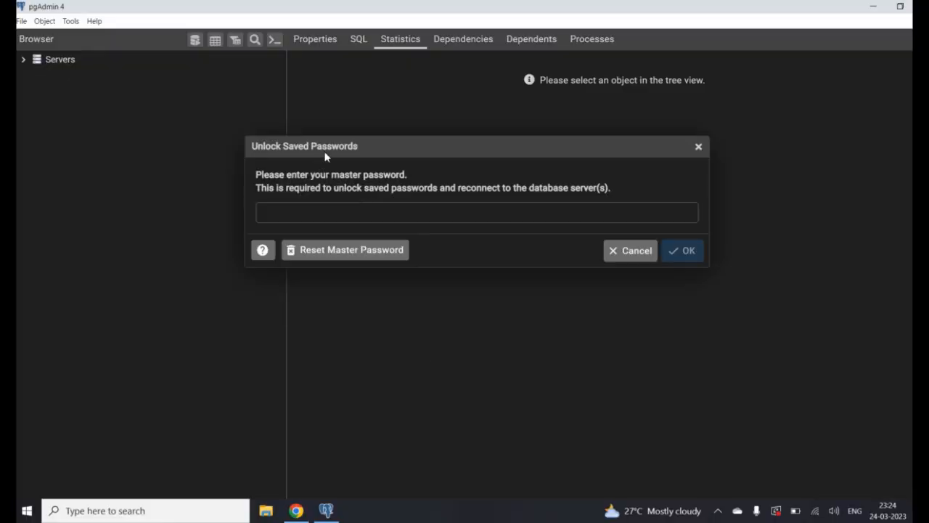
Enter the master password to unlock the saved passwords, and expand the databases of the PostgreSQL 15 server.
{"action": "left_click", "coordinate": [368, 213]}
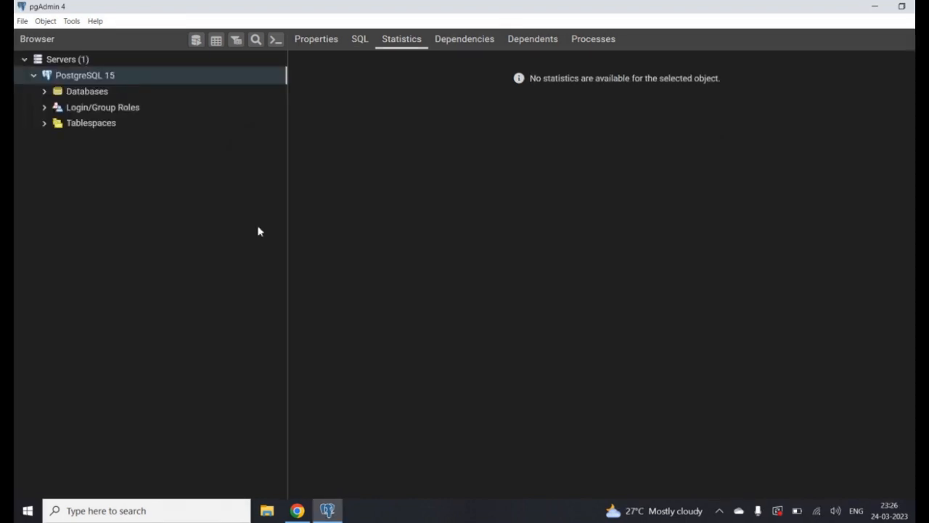
{"action": "left_click", "coordinate": [45, 93]}
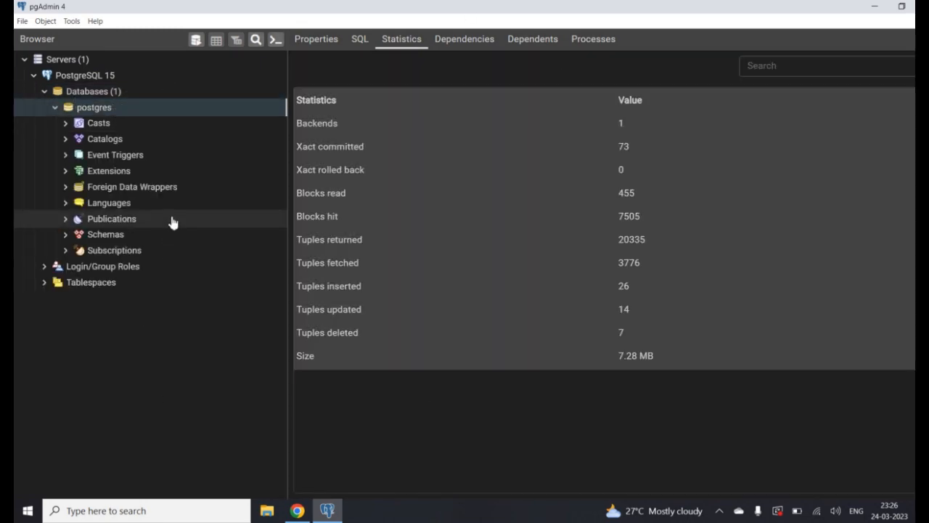
Set the pgAdmin theme to Standard in the preferences, save it, and reload the page to apply it.
{"action": "left_click", "coordinate": [22, 21]}
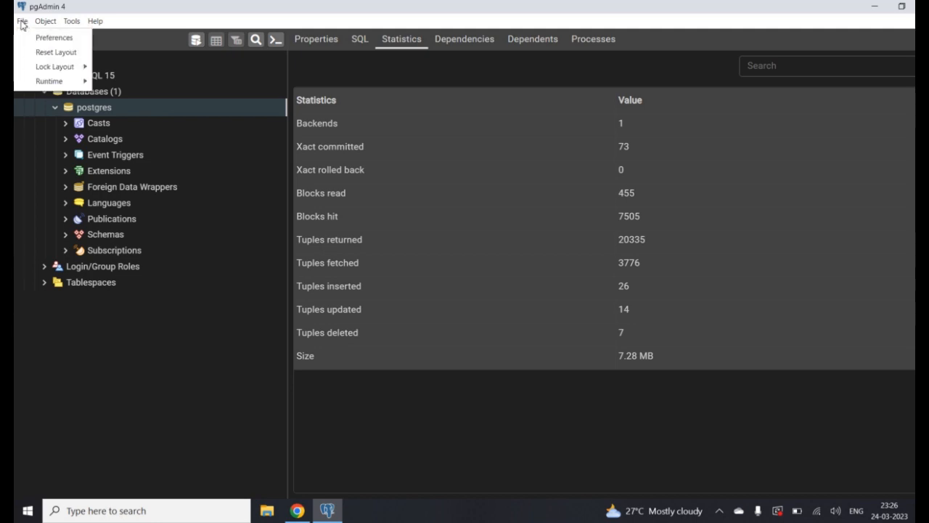
{"action": "left_click", "coordinate": [62, 38]}
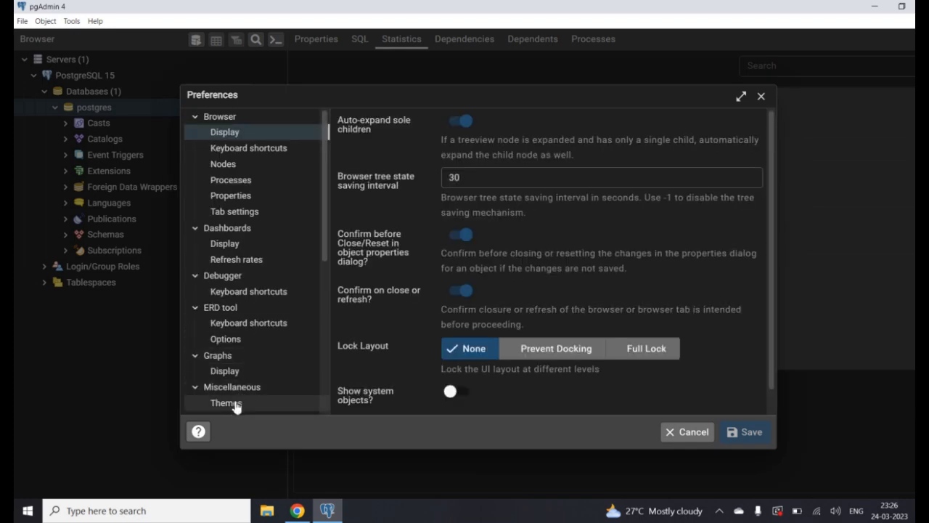
{"action": "left_click", "coordinate": [234, 404]}
{"action": "left_click", "coordinate": [613, 118]}
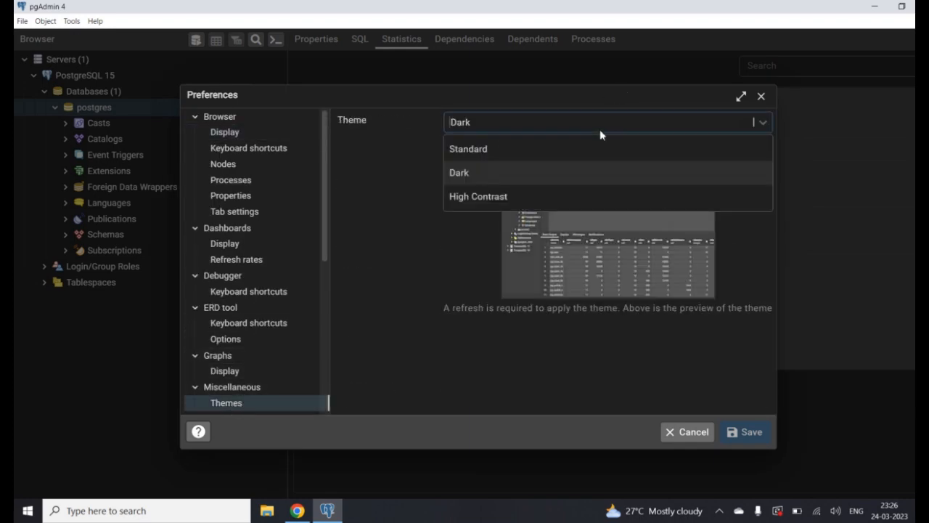
{"action": "left_click", "coordinate": [573, 150]}
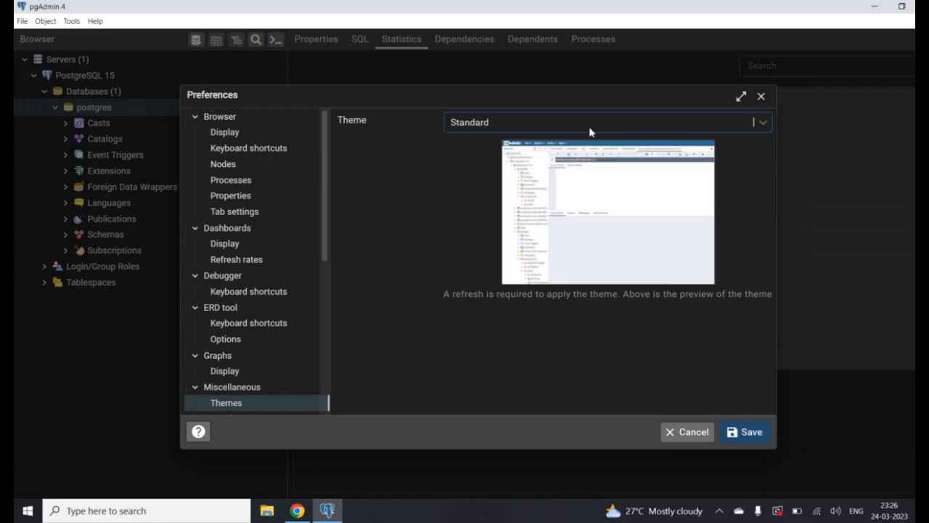
{"action": "left_click", "coordinate": [594, 128]}
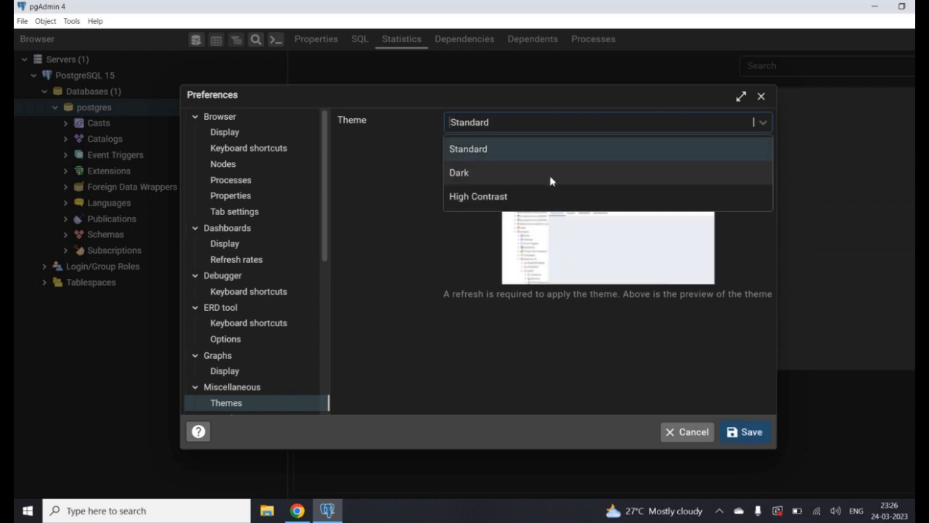
{"action": "left_click", "coordinate": [751, 432]}
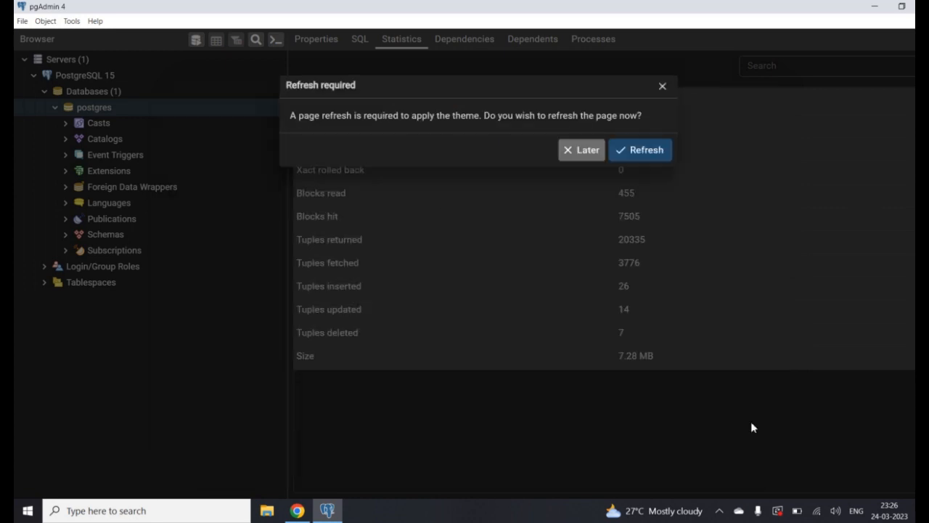
{"action": "left_click", "coordinate": [639, 149]}
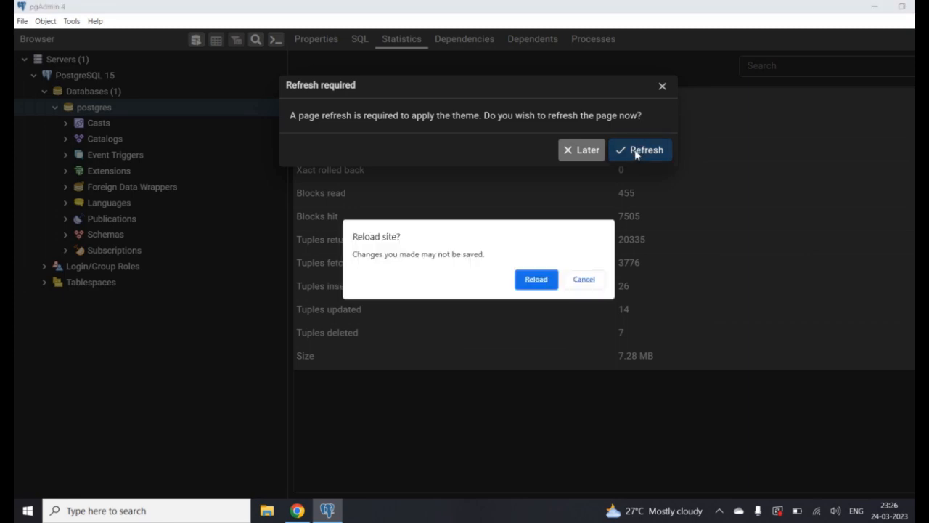
{"action": "left_click", "coordinate": [536, 278]}
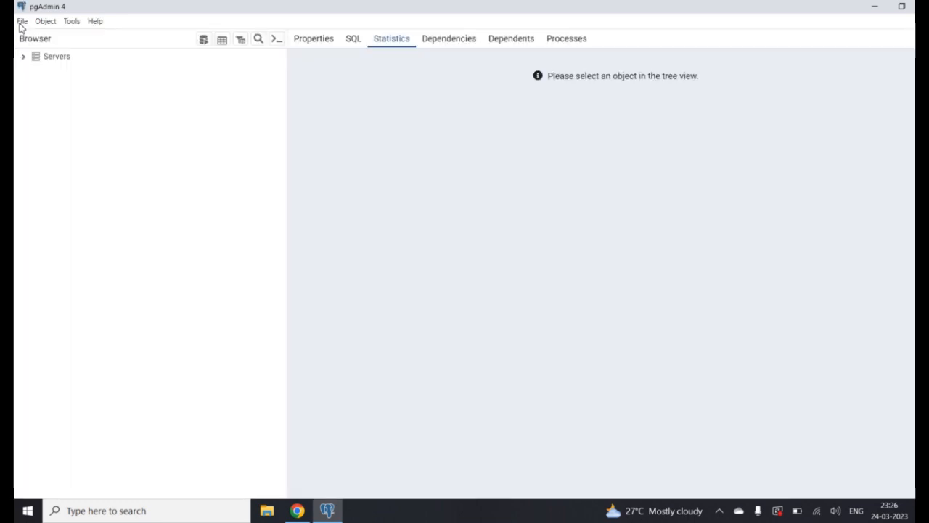
Switch the pgAdmin theme to Dark in the preferences, save it, and refresh the page so the theme is applied.
{"action": "left_click", "coordinate": [22, 23]}
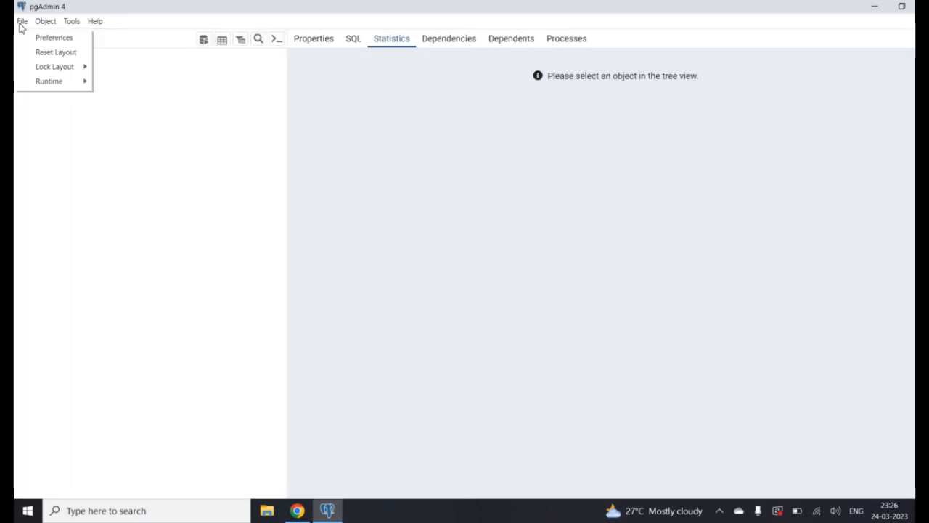
{"action": "mouse_move", "coordinate": [56, 82]}
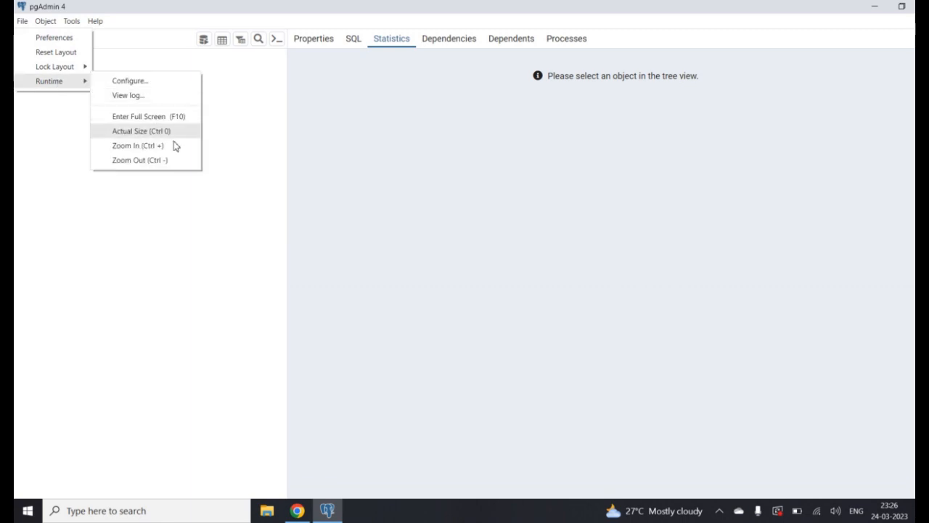
{"action": "left_click", "coordinate": [71, 39]}
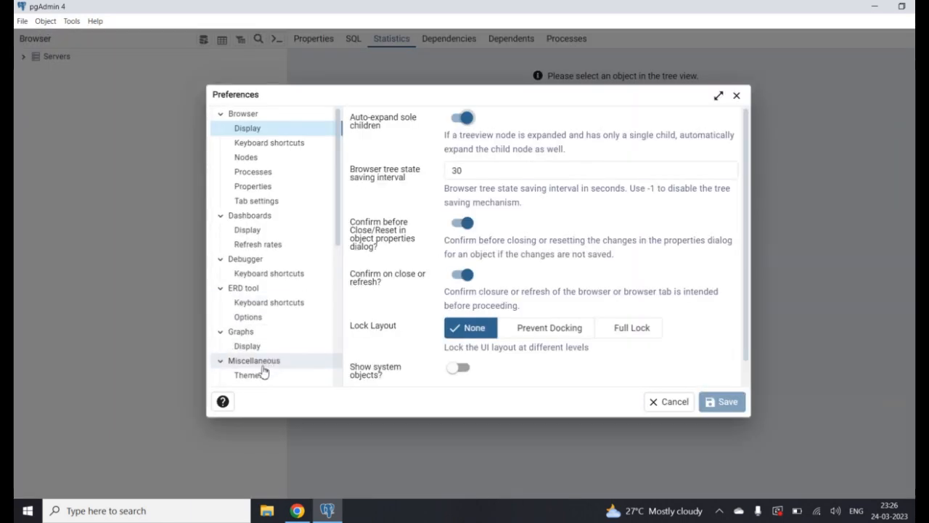
{"action": "left_click", "coordinate": [260, 378]}
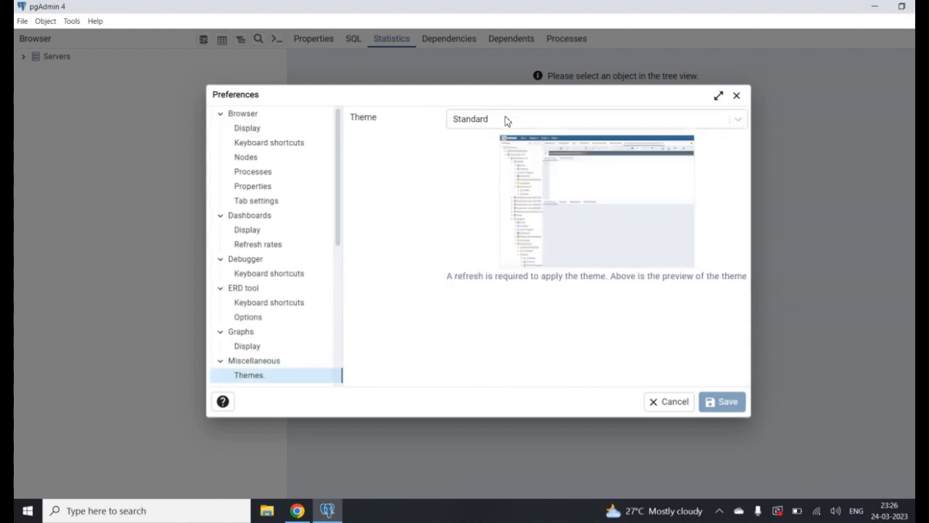
{"action": "left_click", "coordinate": [505, 120]}
{"action": "left_click", "coordinate": [475, 166]}
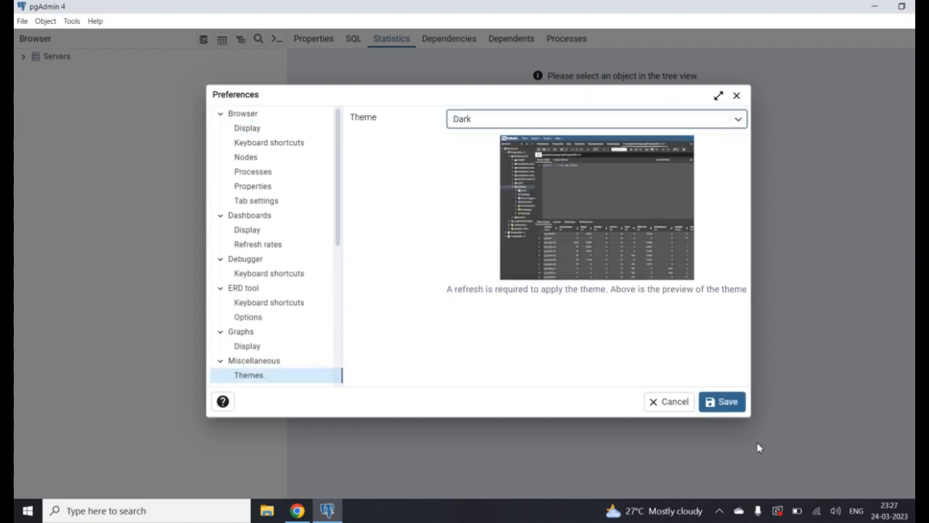
{"action": "left_click", "coordinate": [727, 405]}
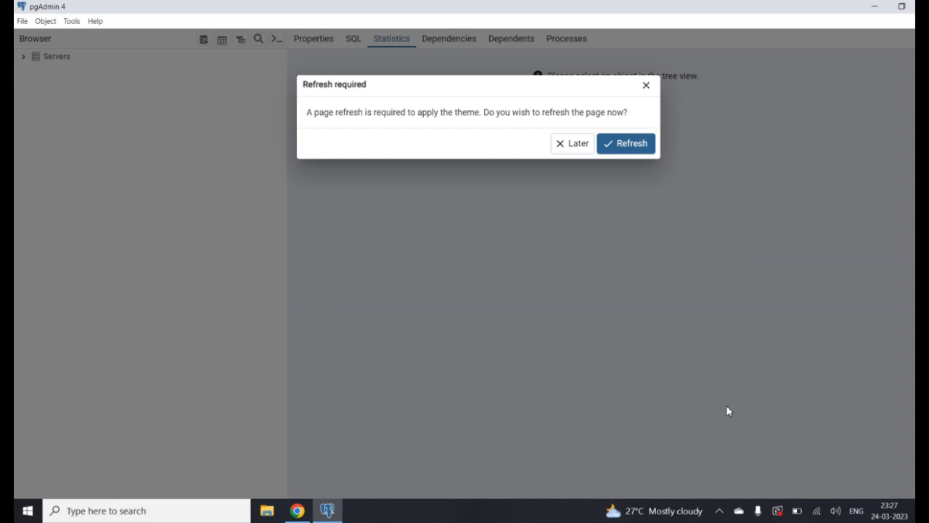
{"action": "left_click", "coordinate": [629, 149]}
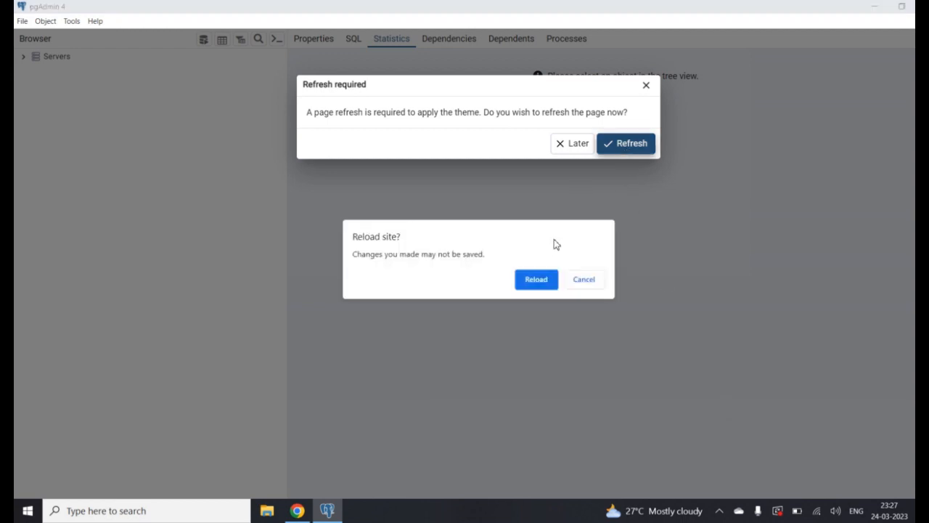
{"action": "left_click", "coordinate": [537, 279]}
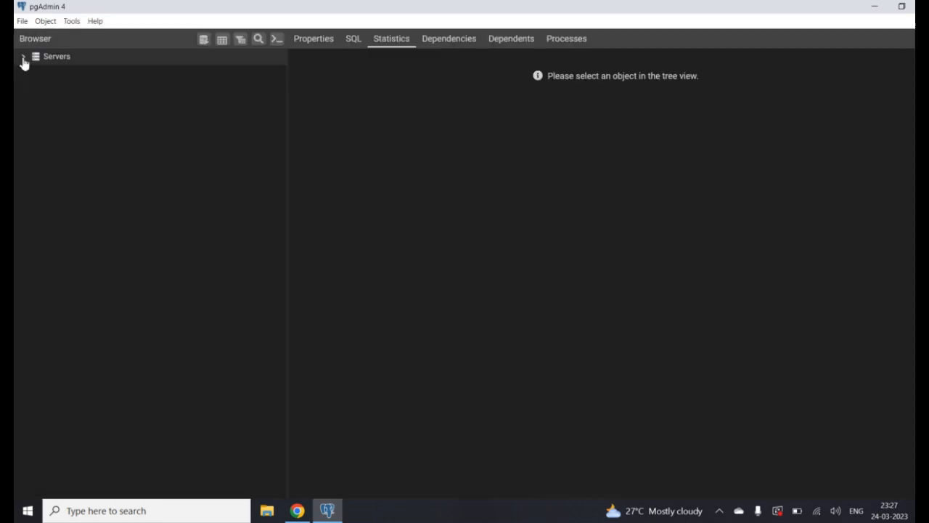
Expand the PostgreSQL 15 server tree through the postgres database down to the object types of its public schema.
{"action": "left_click", "coordinate": [24, 57]}
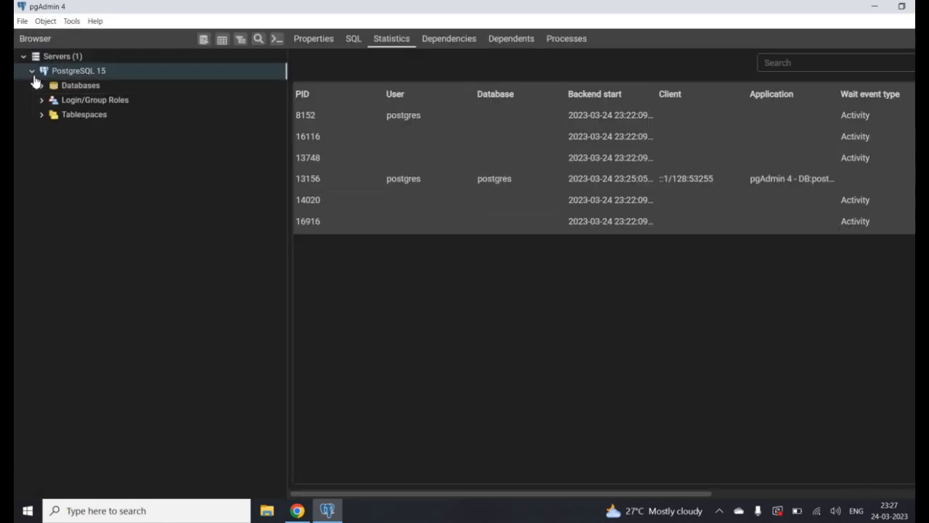
{"action": "left_click", "coordinate": [34, 75]}
{"action": "left_click", "coordinate": [33, 73]}
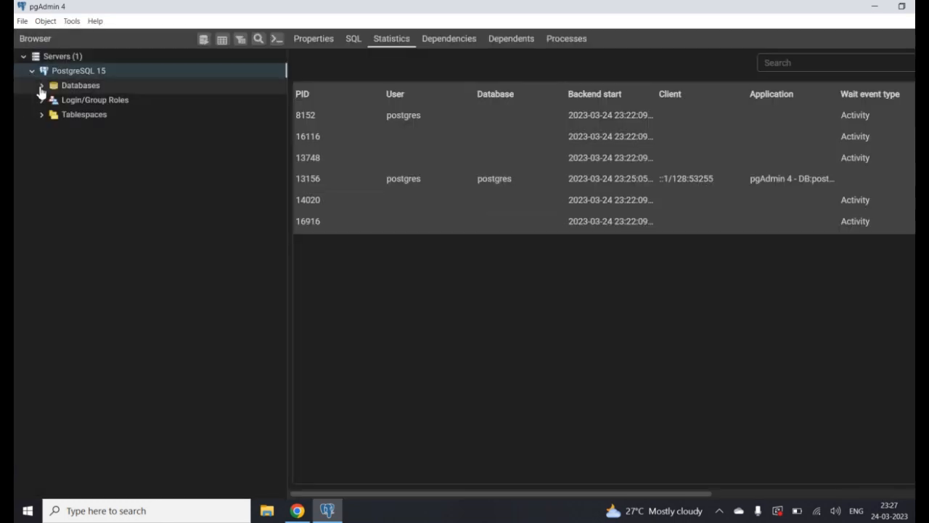
{"action": "left_click", "coordinate": [42, 86]}
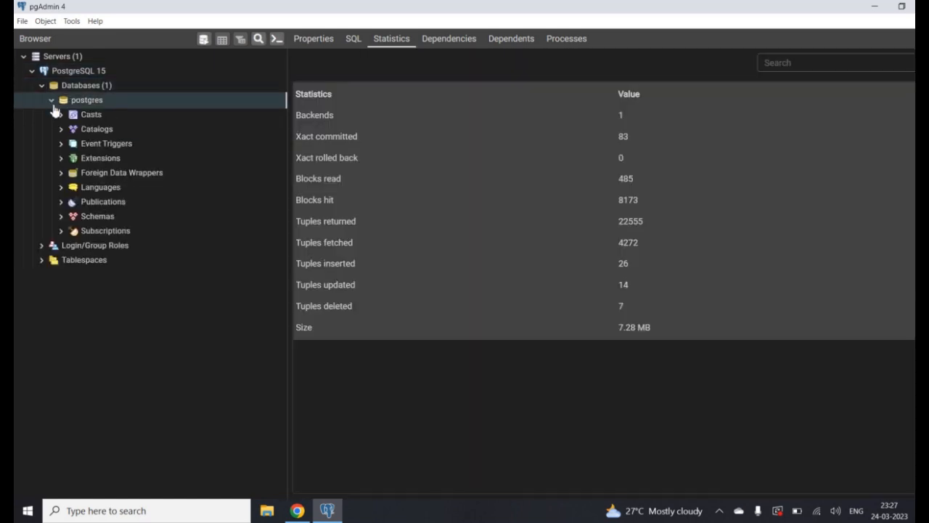
{"action": "left_click", "coordinate": [61, 218]}
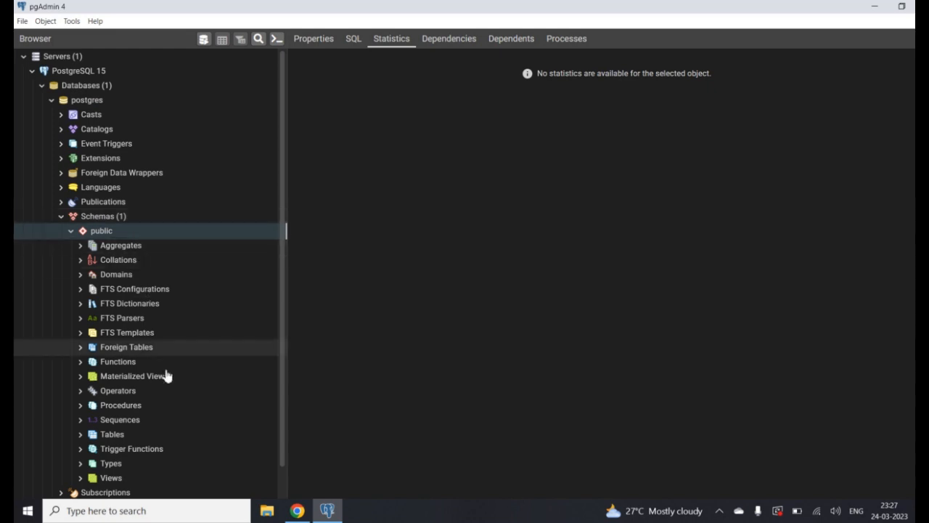
{"action": "scroll", "coordinate": [170, 408], "scroll_direction": "down", "scroll_amount": 1}
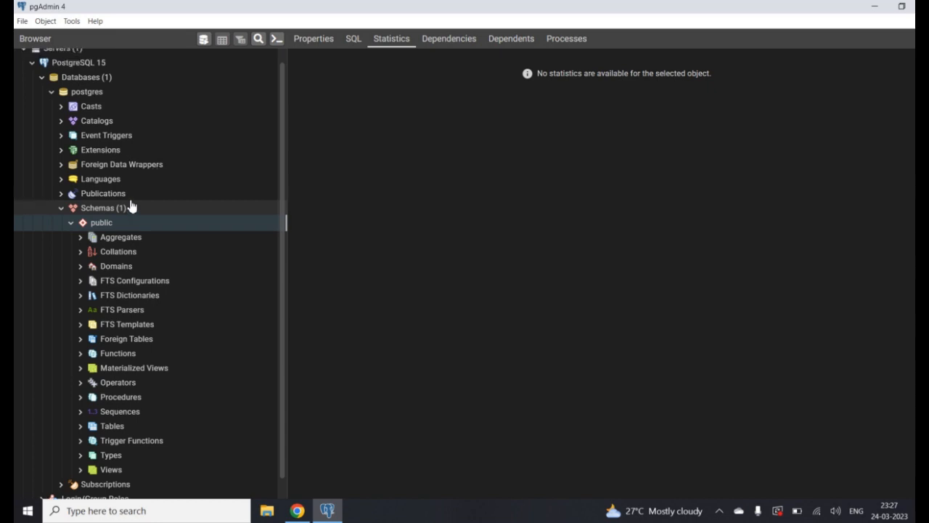
{"action": "scroll", "coordinate": [130, 204], "scroll_direction": "up", "scroll_amount": 1}
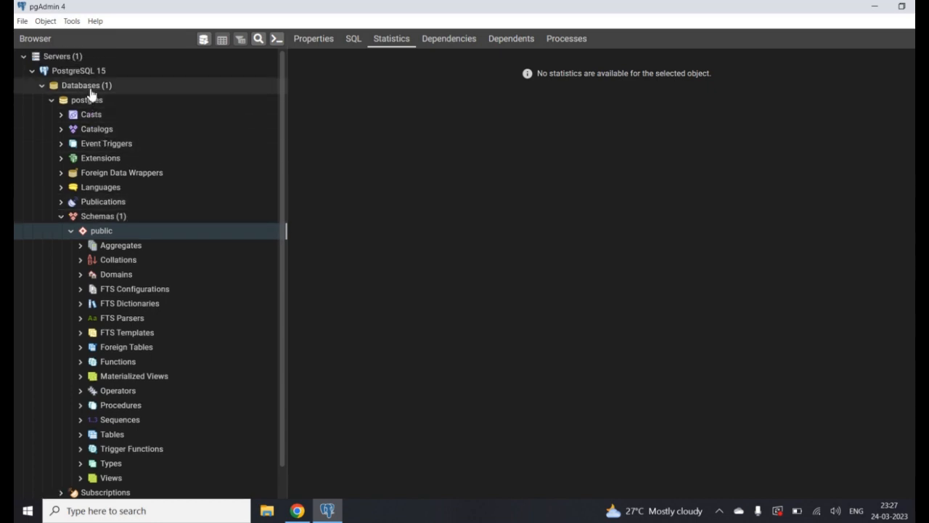
Start creating a database on the PostgreSQL 15 server and name it newdatabase.
{"action": "left_click", "coordinate": [90, 90]}
{"action": "right_click", "coordinate": [90, 95]}
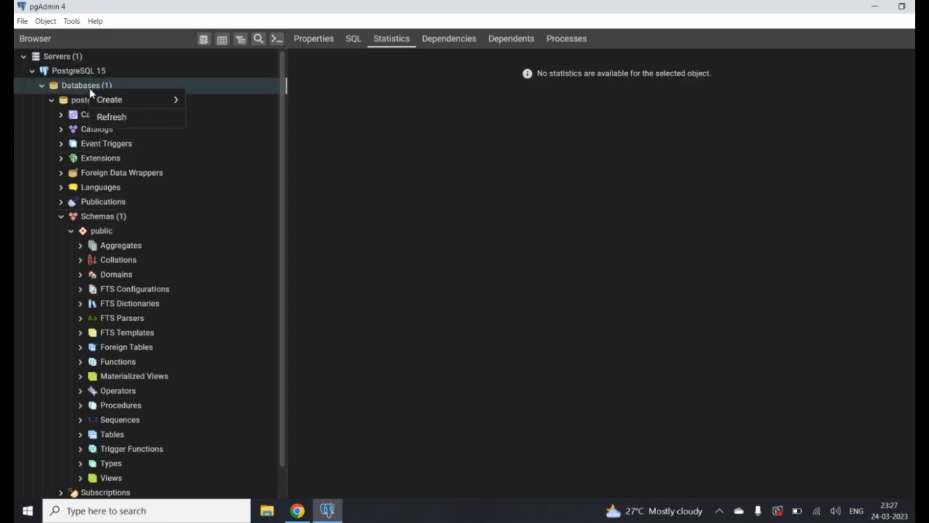
{"action": "mouse_move", "coordinate": [166, 100]}
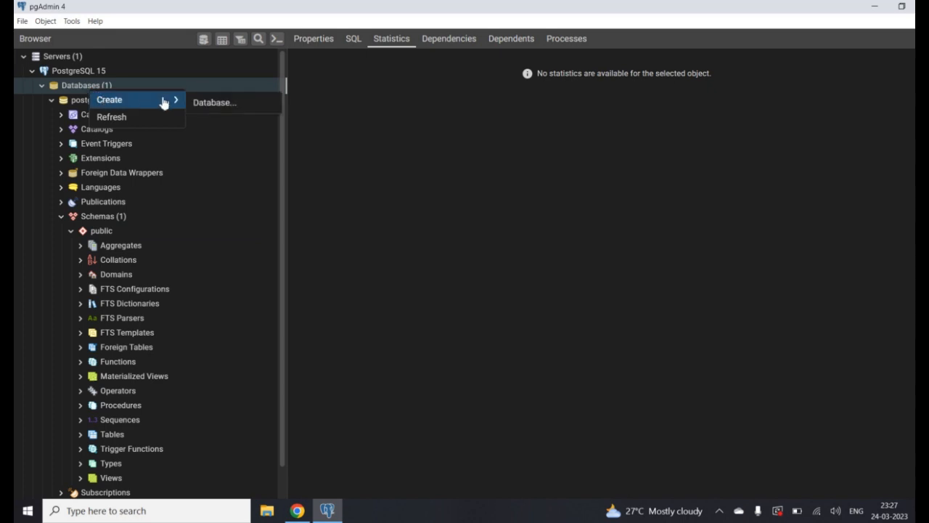
{"action": "left_click", "coordinate": [212, 105]}
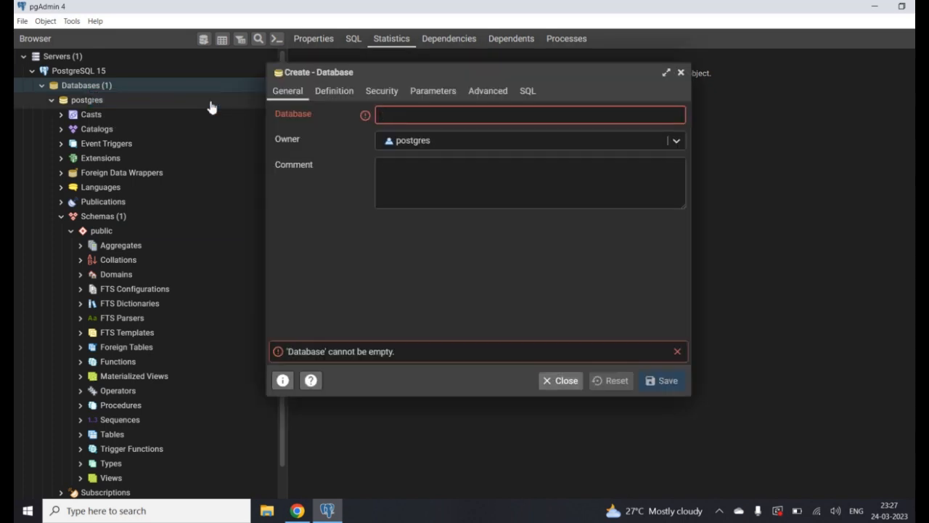
{"action": "type", "text": "ne"}
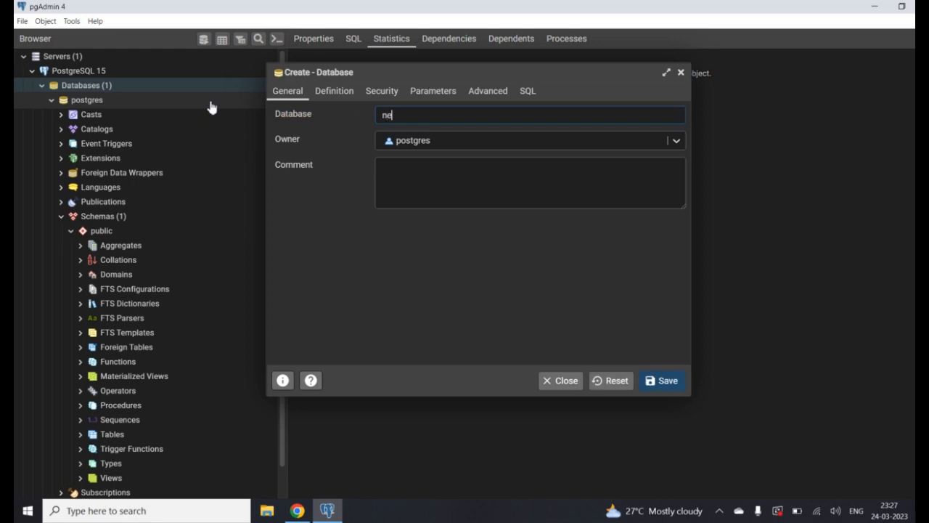
{"action": "type", "text": "wdatabase"}
Review the SQL generated for newdatabase, return to its general settings, and save the database.
{"action": "left_click", "coordinate": [527, 93]}
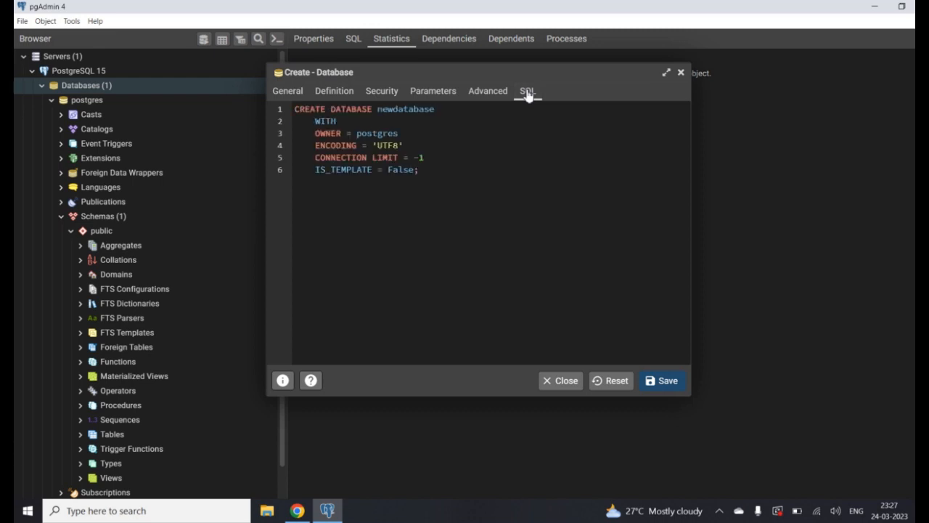
{"action": "left_click", "coordinate": [295, 94]}
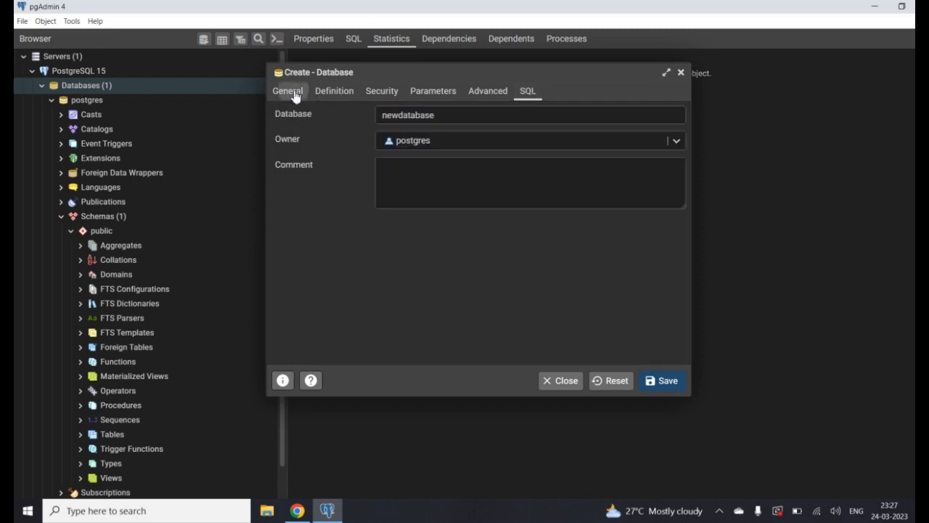
{"action": "left_click", "coordinate": [660, 385]}
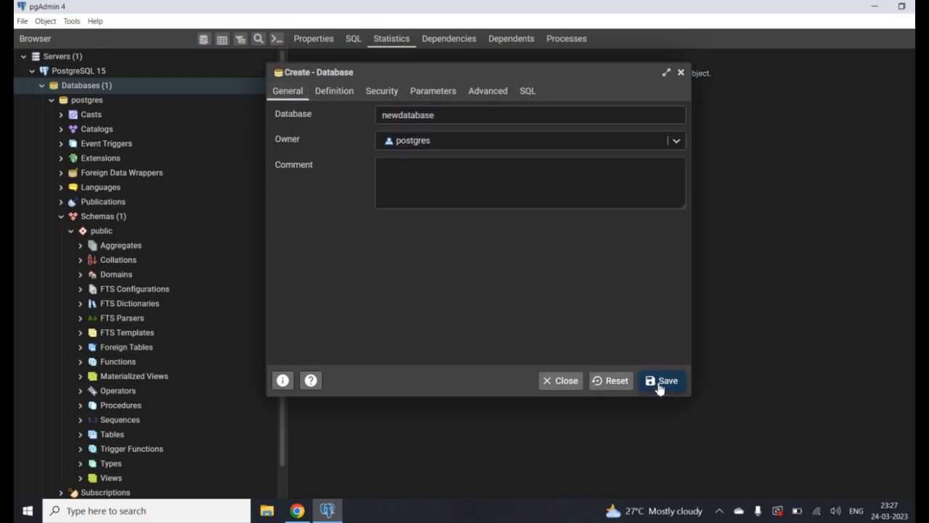